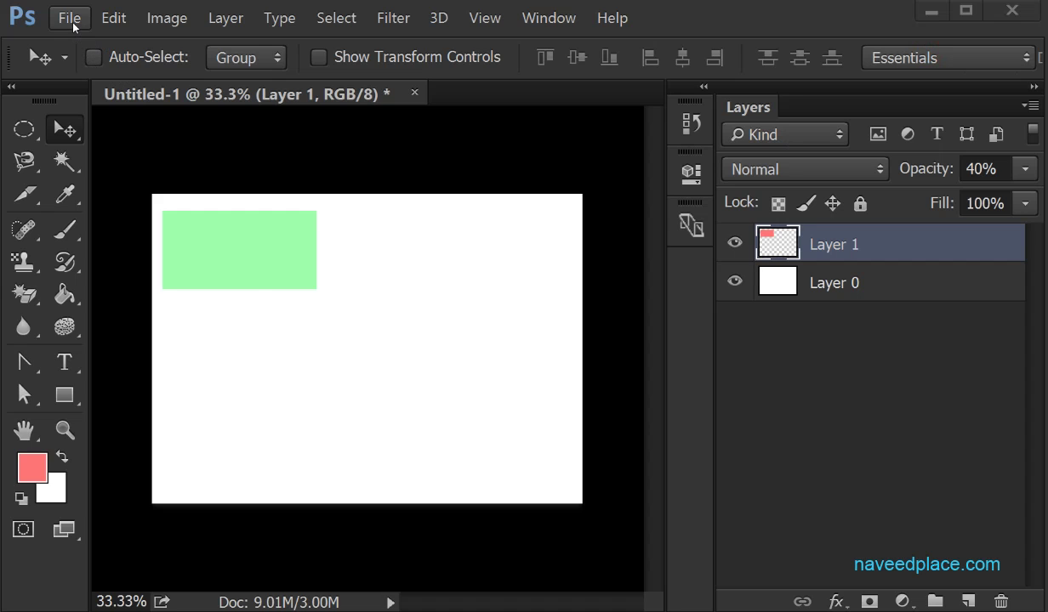
Step: Start a new document from the File menu, then cancel the New dialog
click(74, 27)
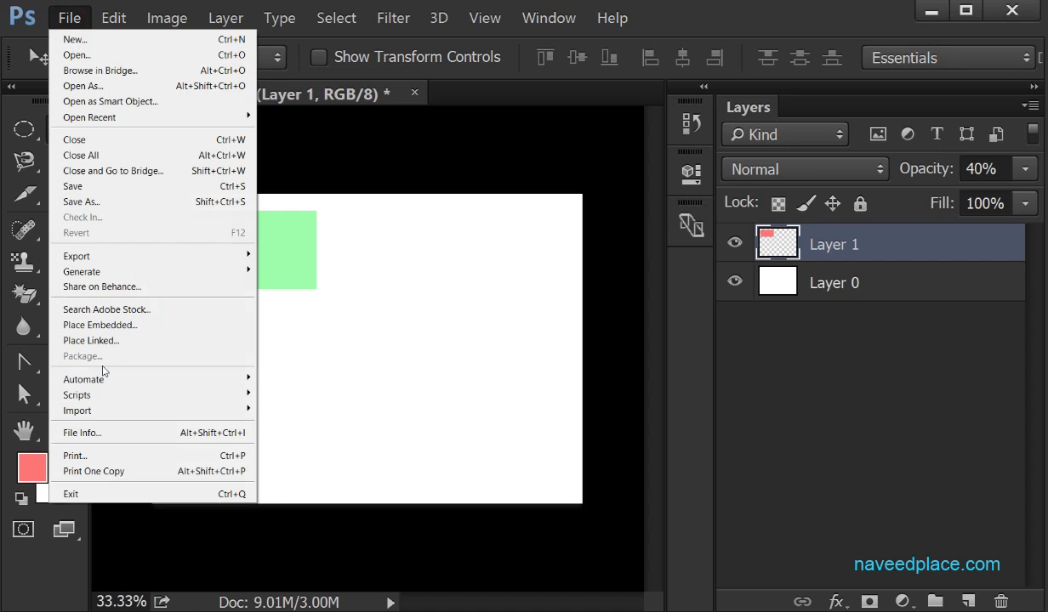
click(83, 40)
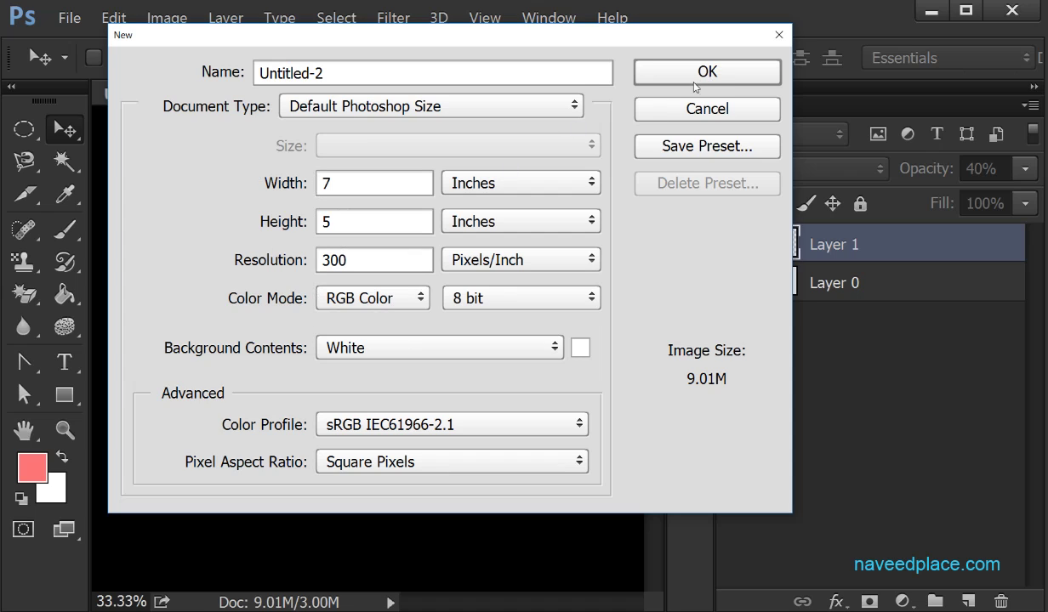
click(693, 109)
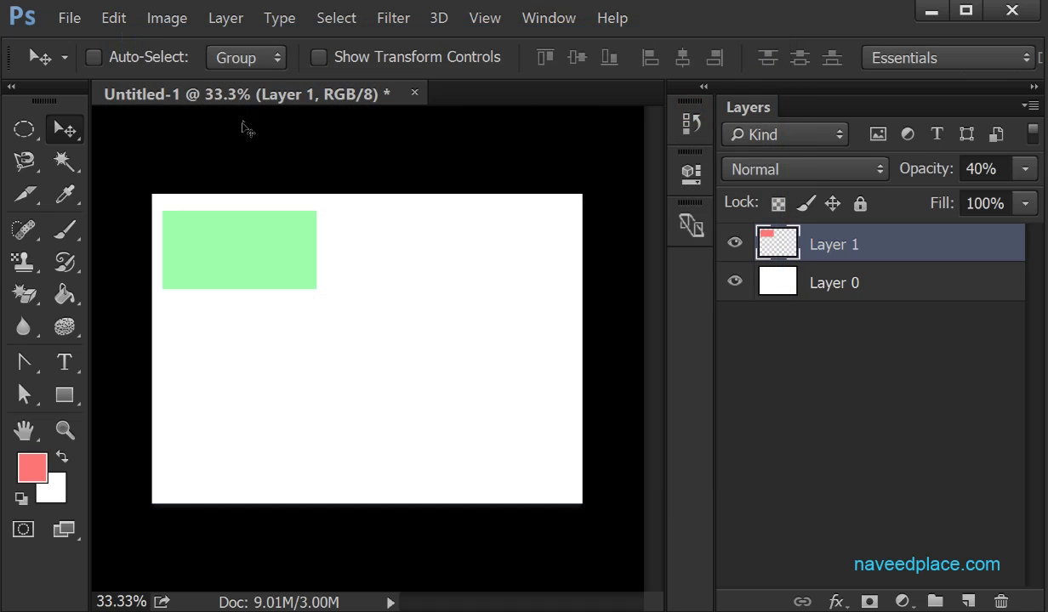
Step: Browse to the ComputerizedAccounting folder in the Open dialog, then cancel it
click(71, 21)
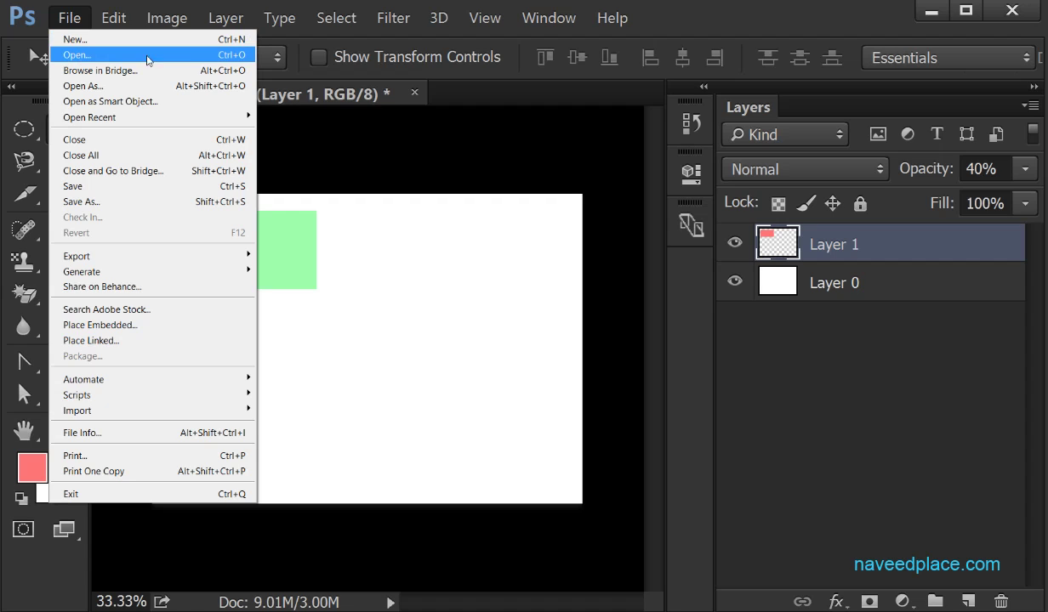
click(87, 60)
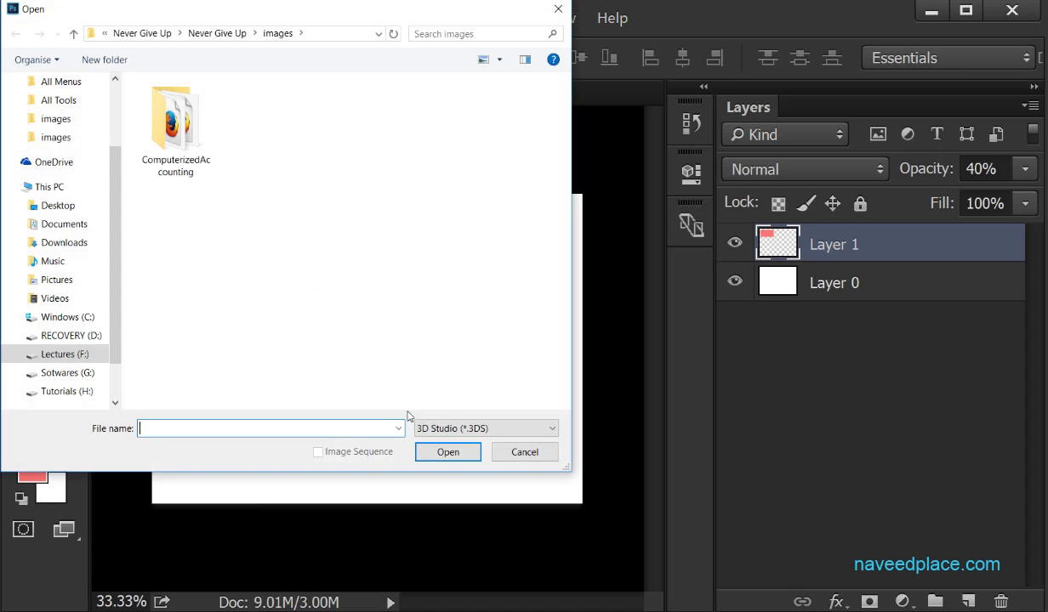
click(174, 115)
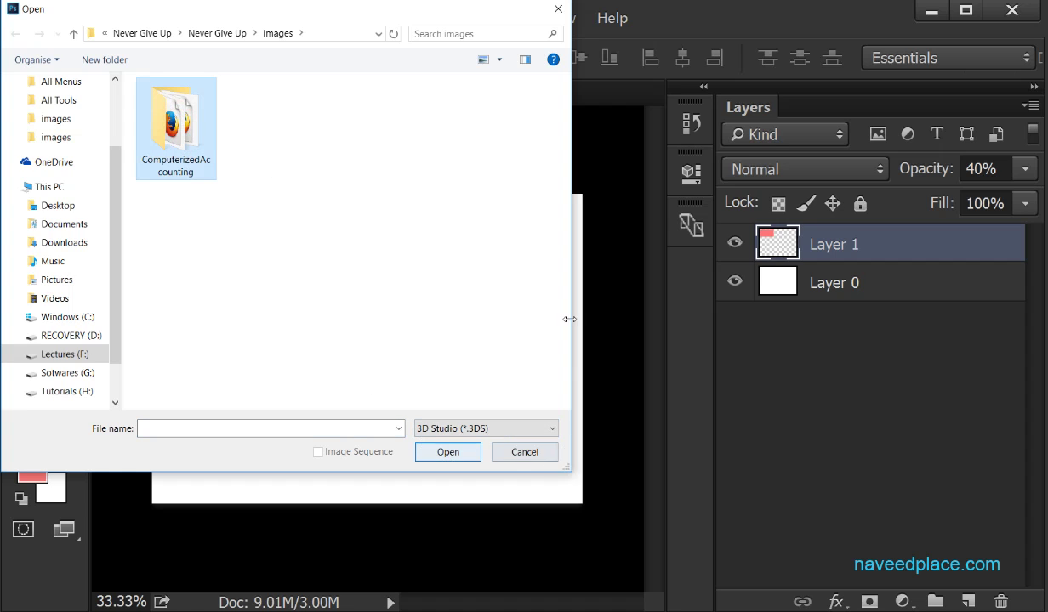
click(524, 452)
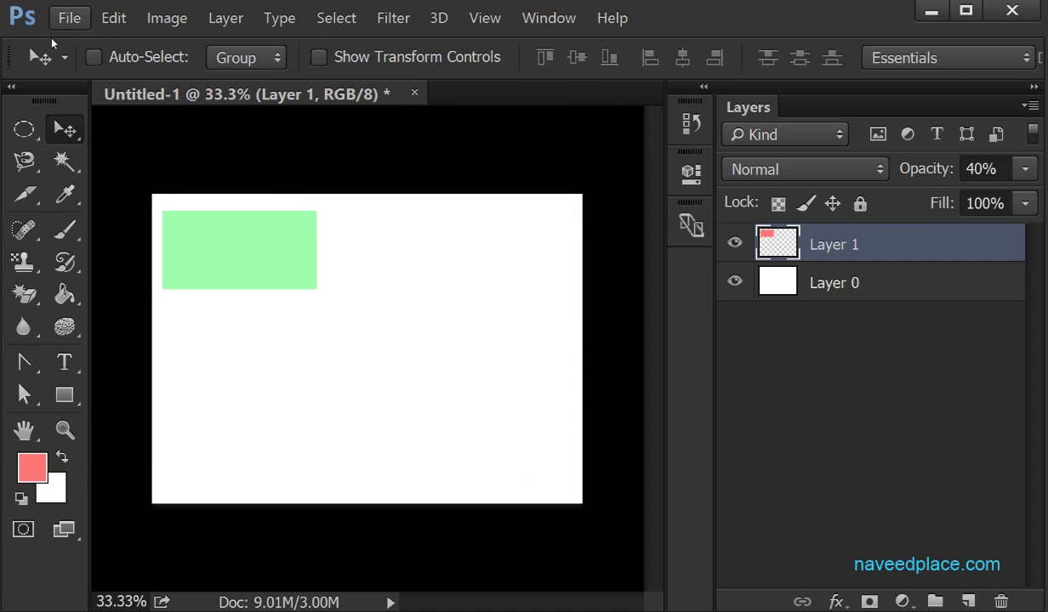
Step: Select Archiveopenlastwindow in Open As with Photoshop format, then cancel without opening
click(85, 21)
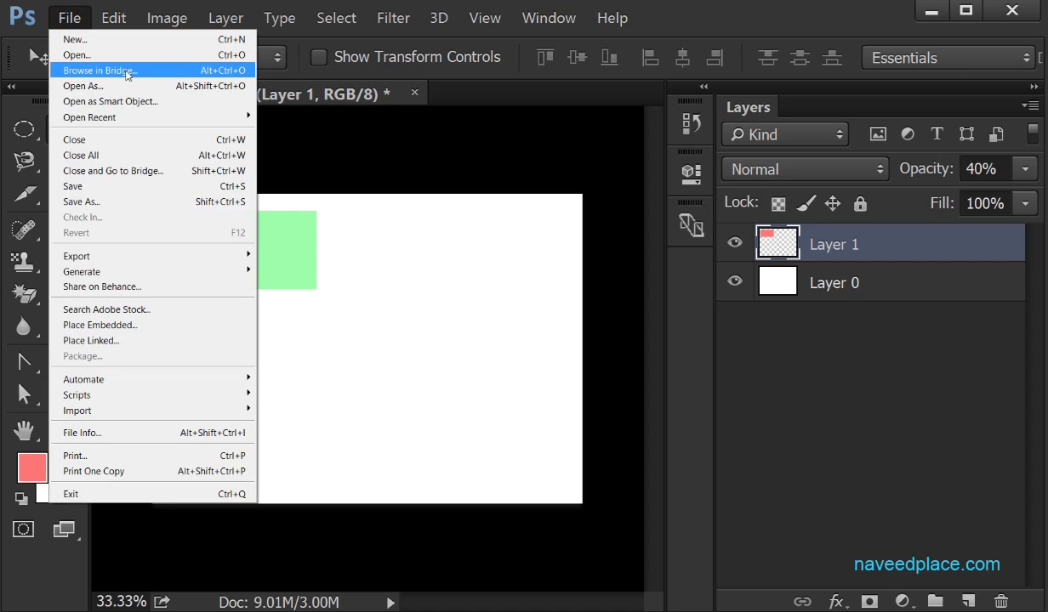
click(79, 87)
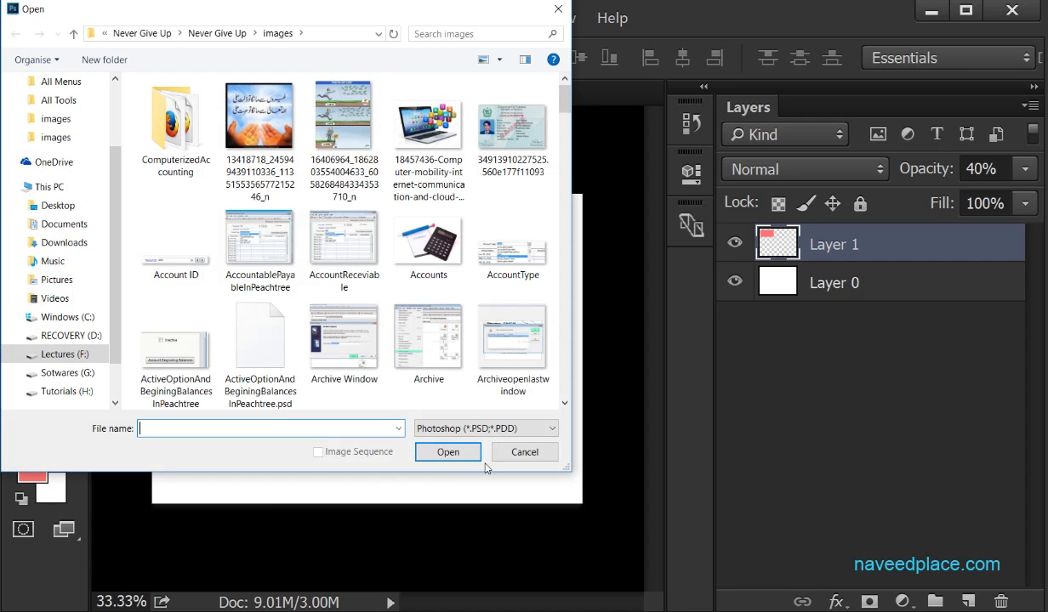
click(481, 314)
click(460, 429)
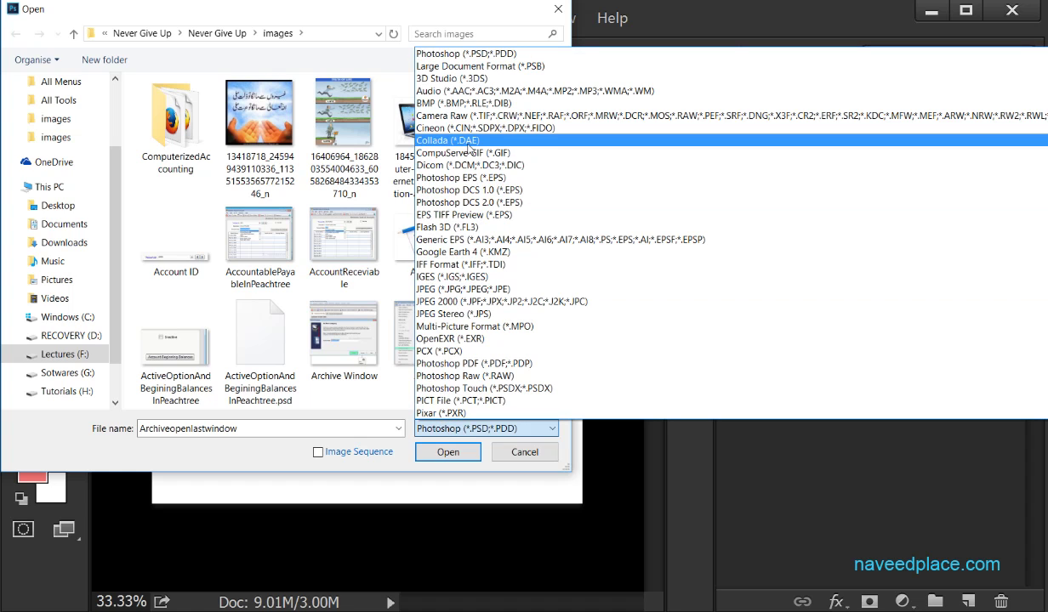
click(515, 453)
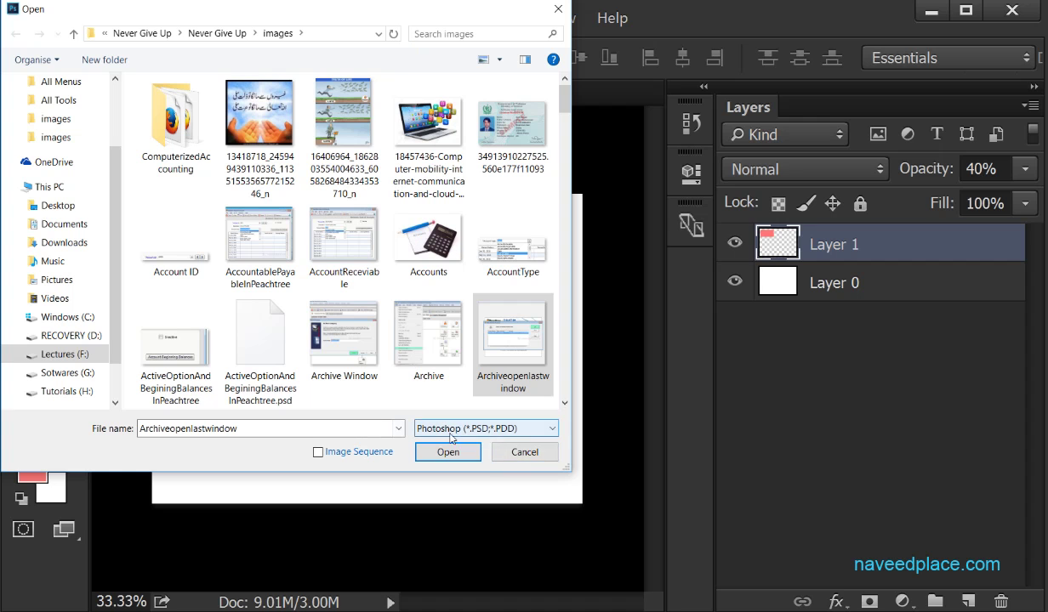
click(511, 457)
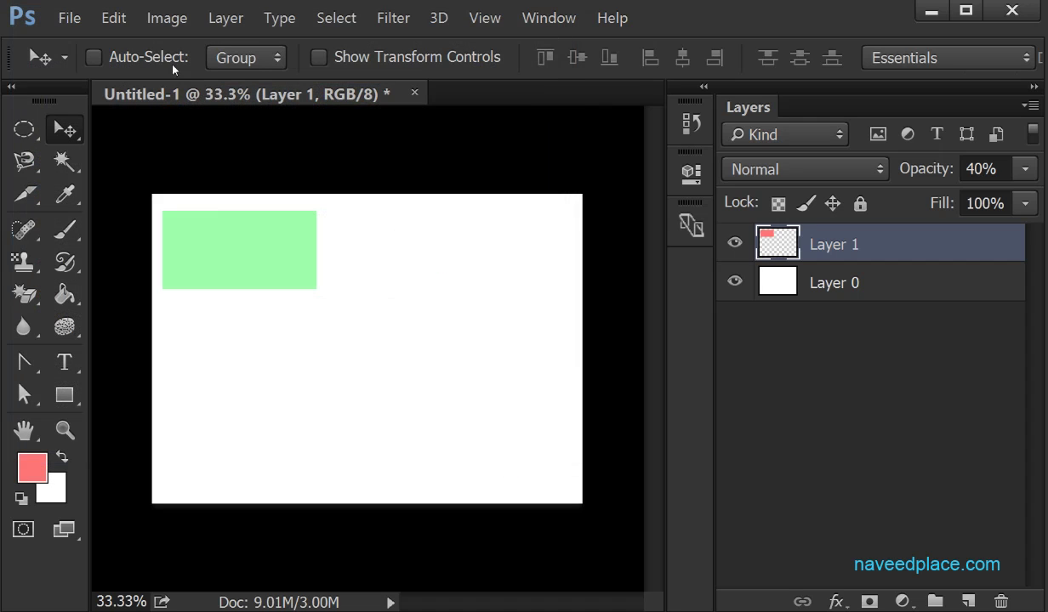
Step: Look at File > Open as Smart Object and show the Layer > Smart Objects submenu
click(72, 19)
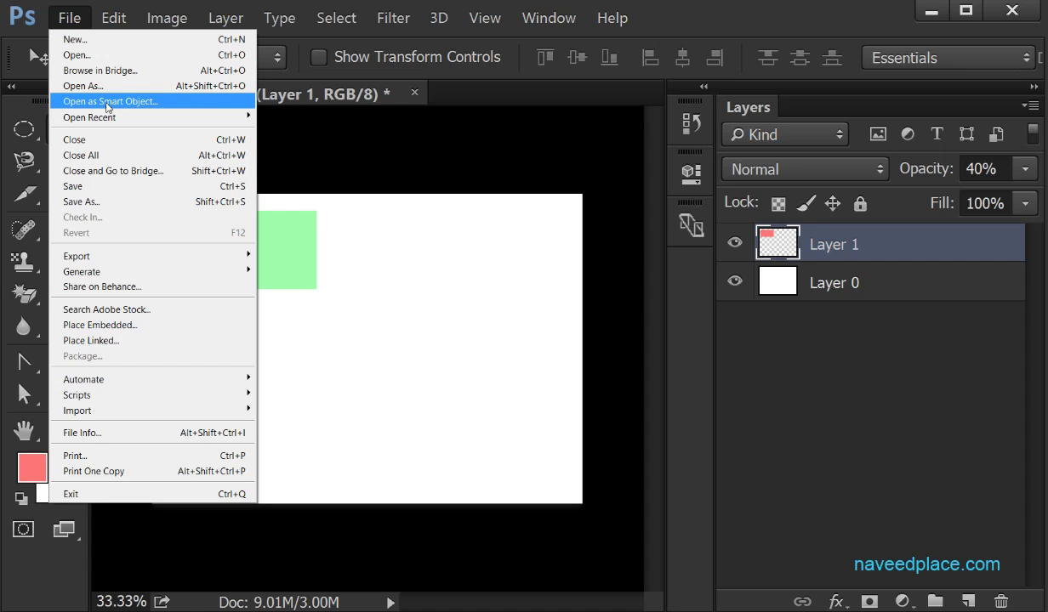
mouse_move(211, 26)
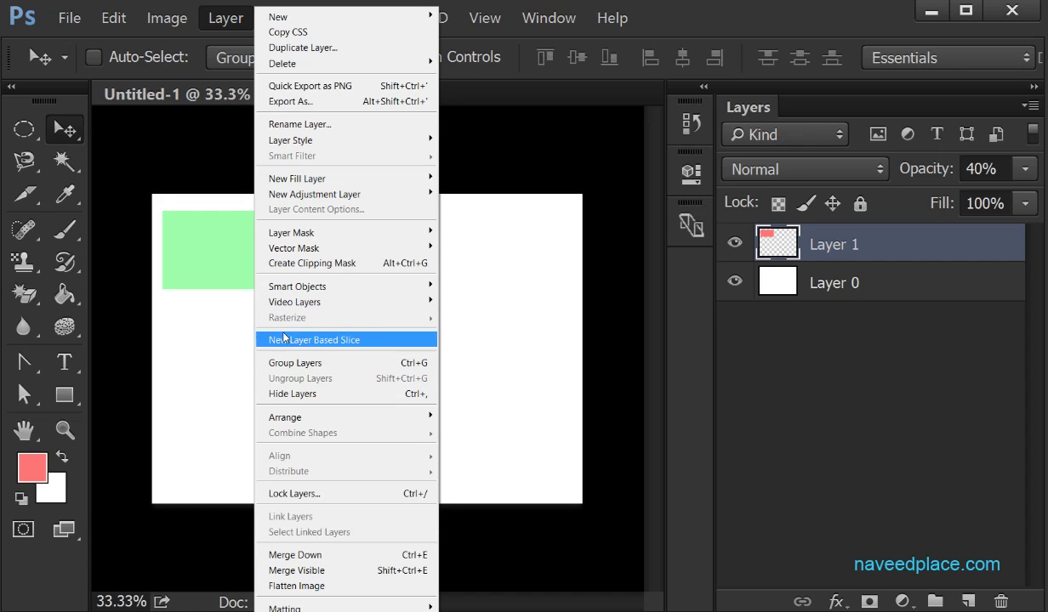
mouse_move(299, 289)
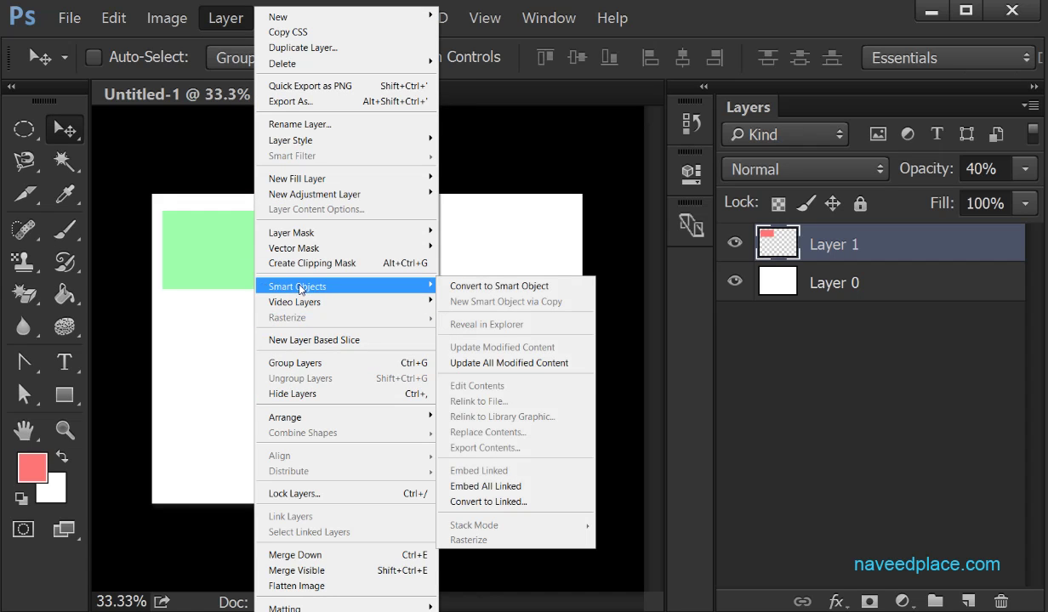
Step: Swap the Layer menu for the File menu, dismiss it, and reopen it
click(70, 18)
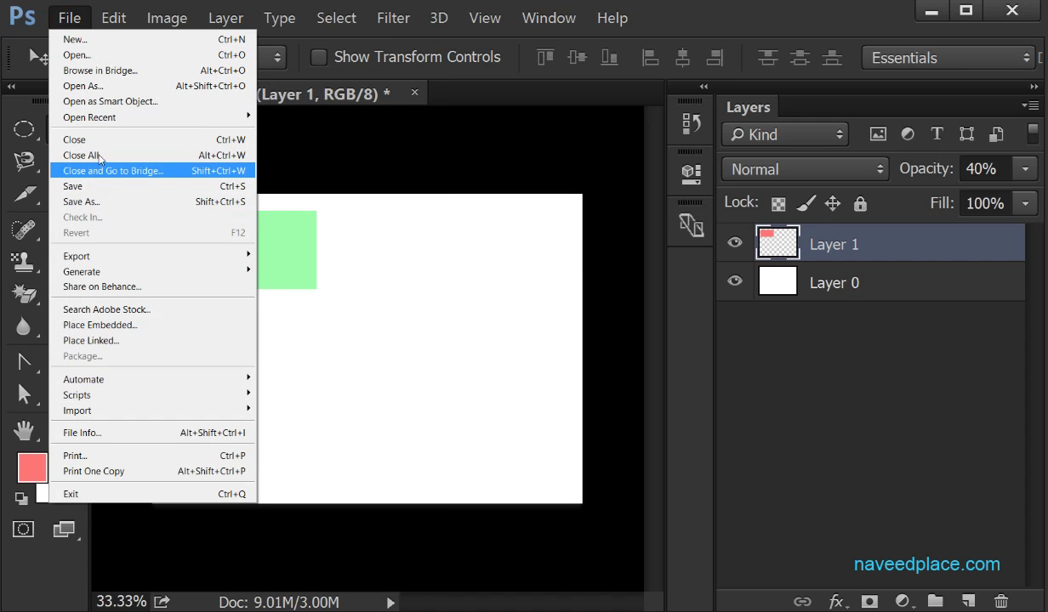
mouse_move(95, 123)
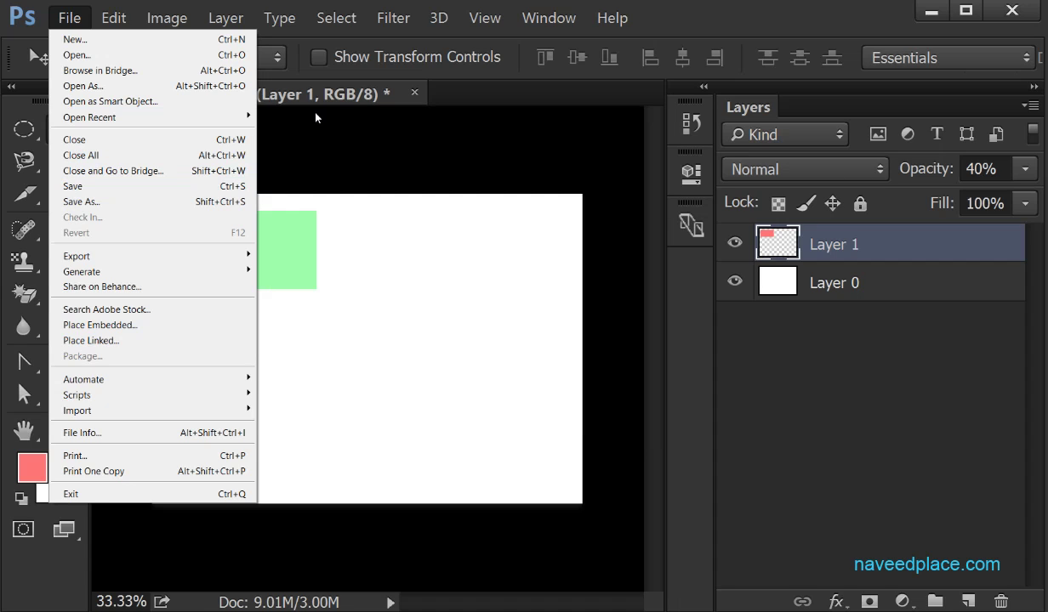
click(337, 156)
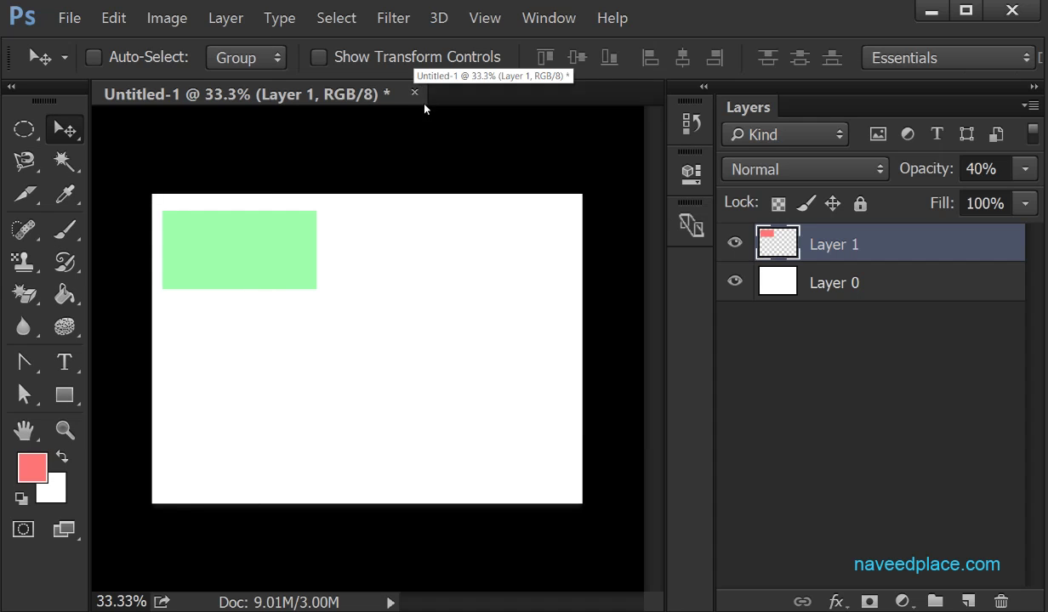
click(69, 17)
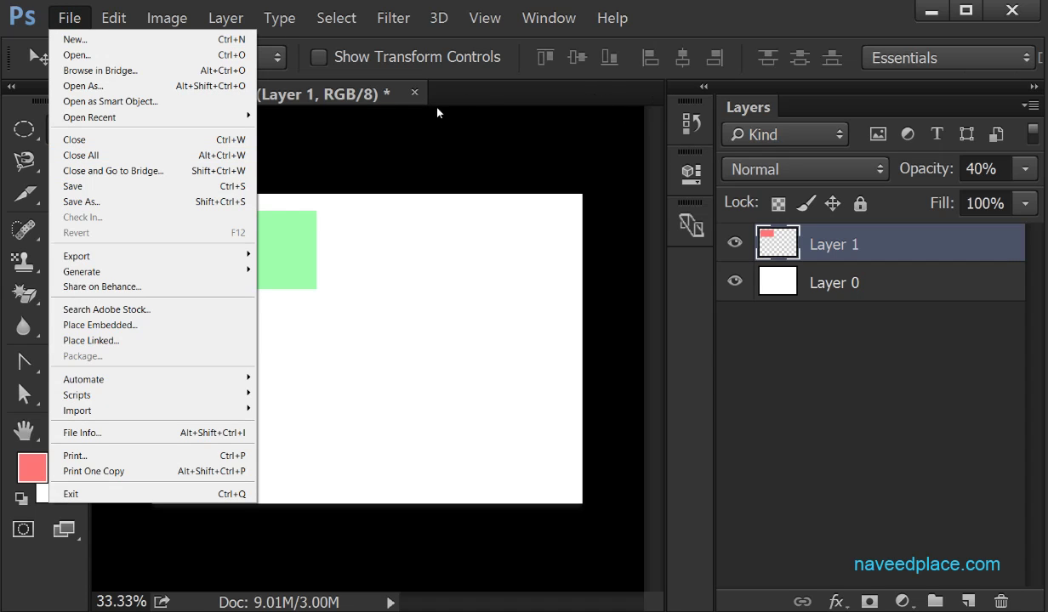
Step: Save the document as fdfdfdfd.psd, accepting the default Photoshop Format Options
click(117, 196)
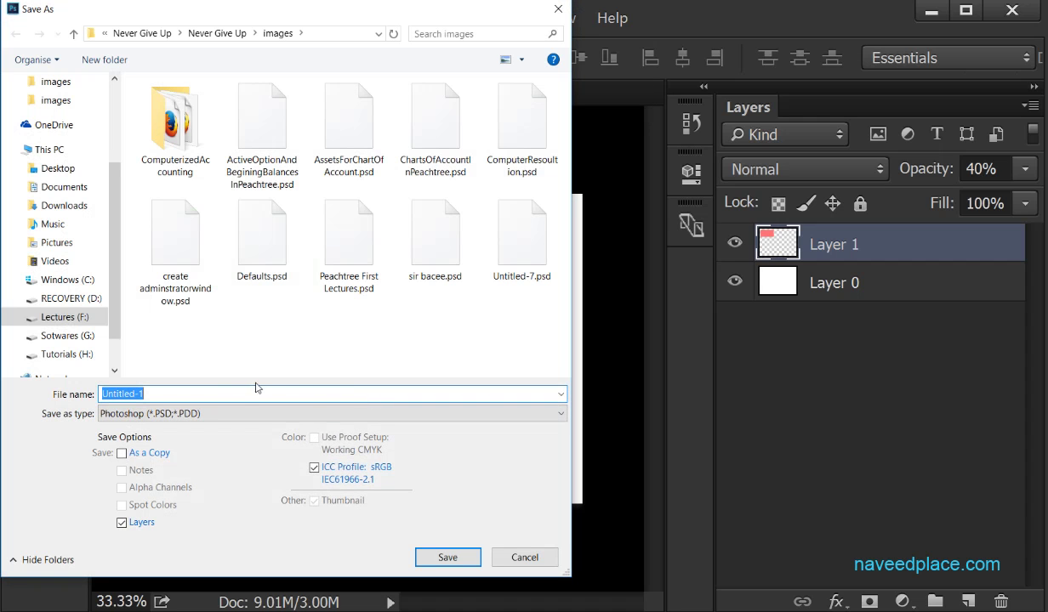
text(fdfdfdfd)
click(448, 558)
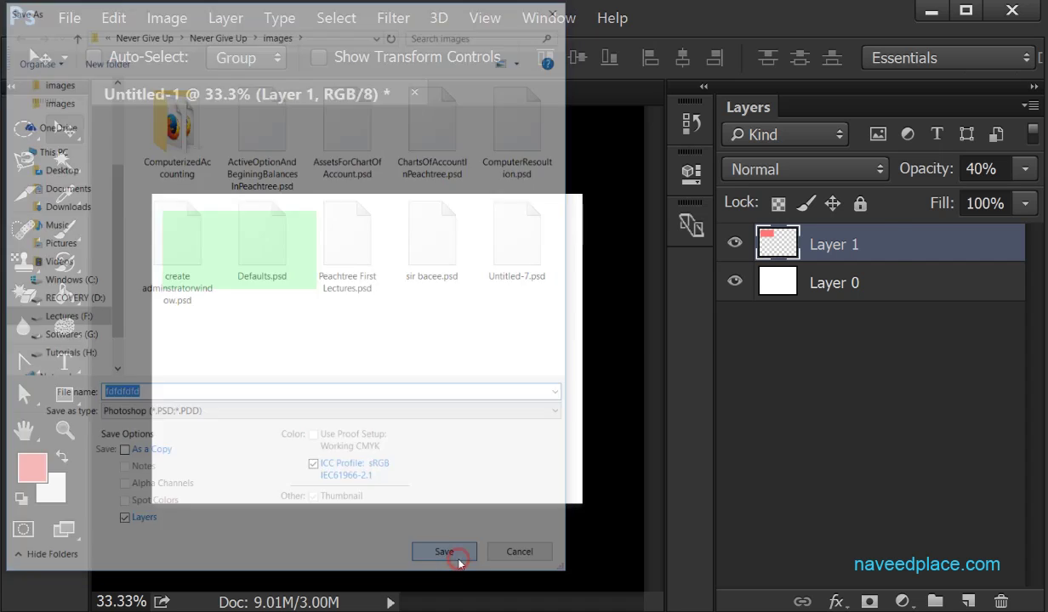
click(856, 158)
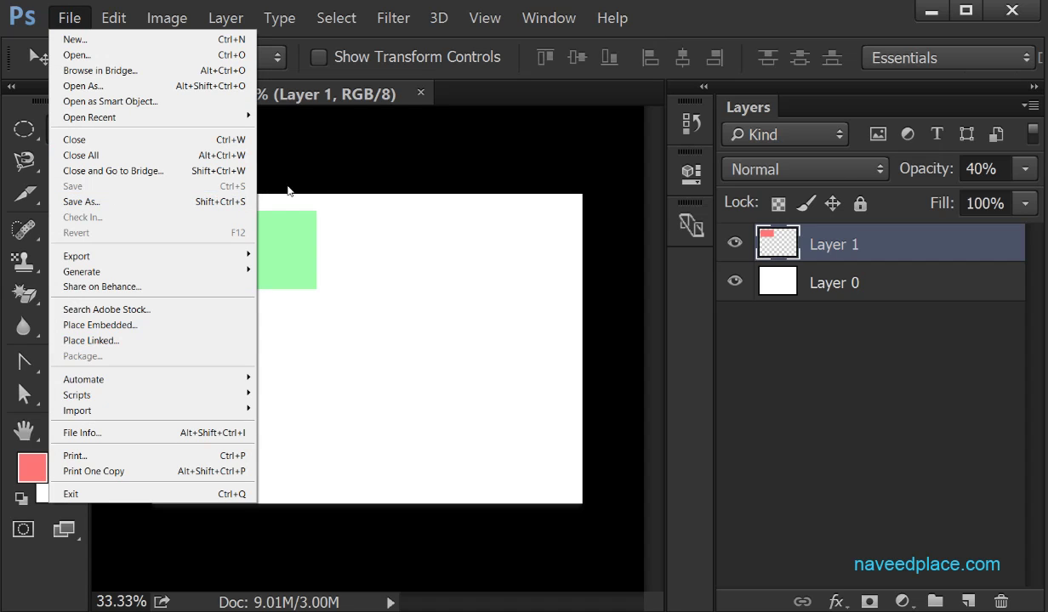
click(96, 204)
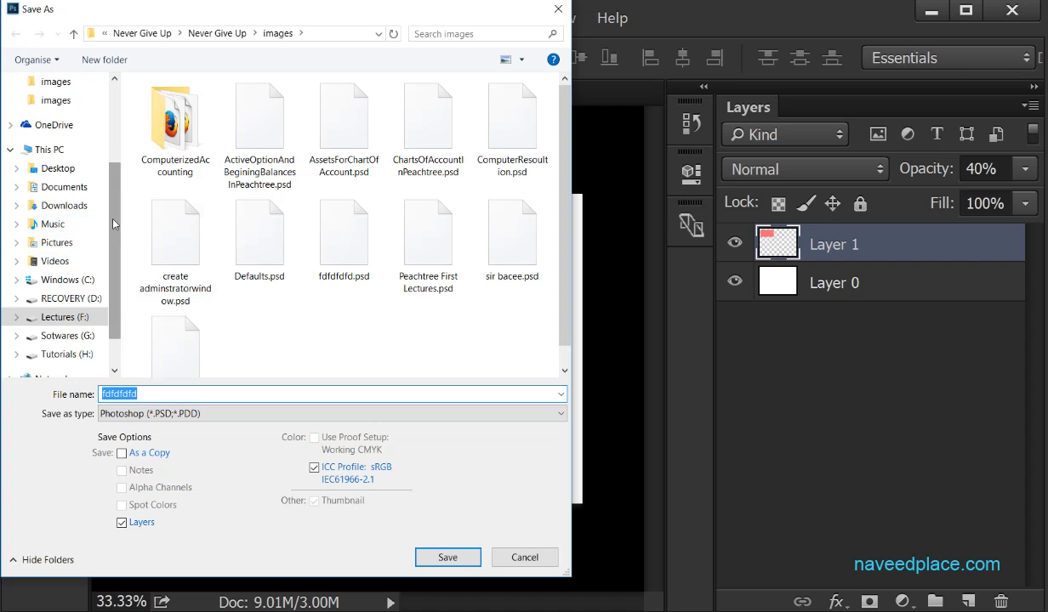
drag(113, 219, 116, 281)
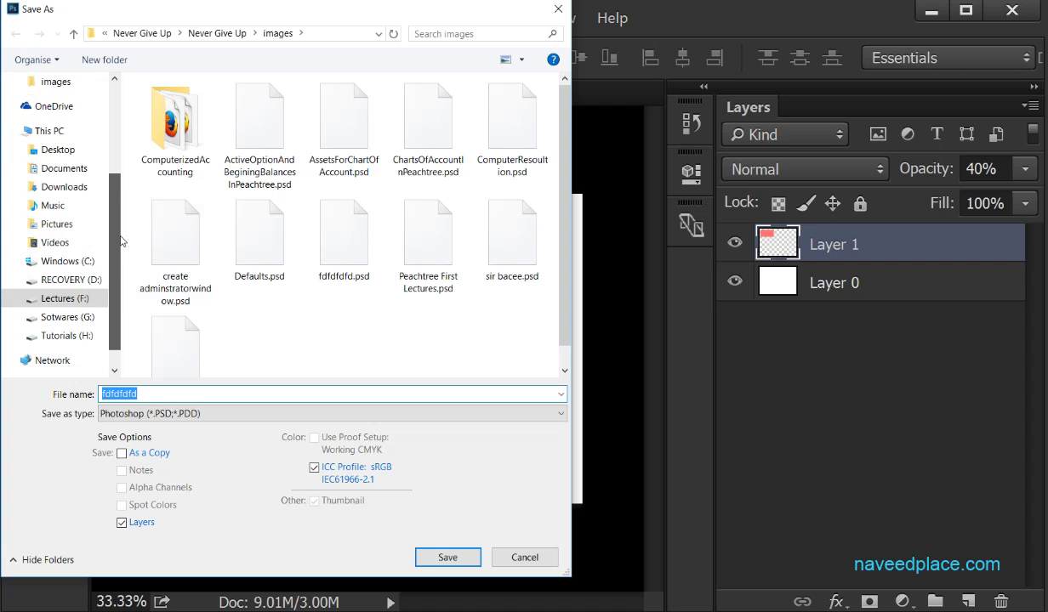
click(525, 557)
click(69, 18)
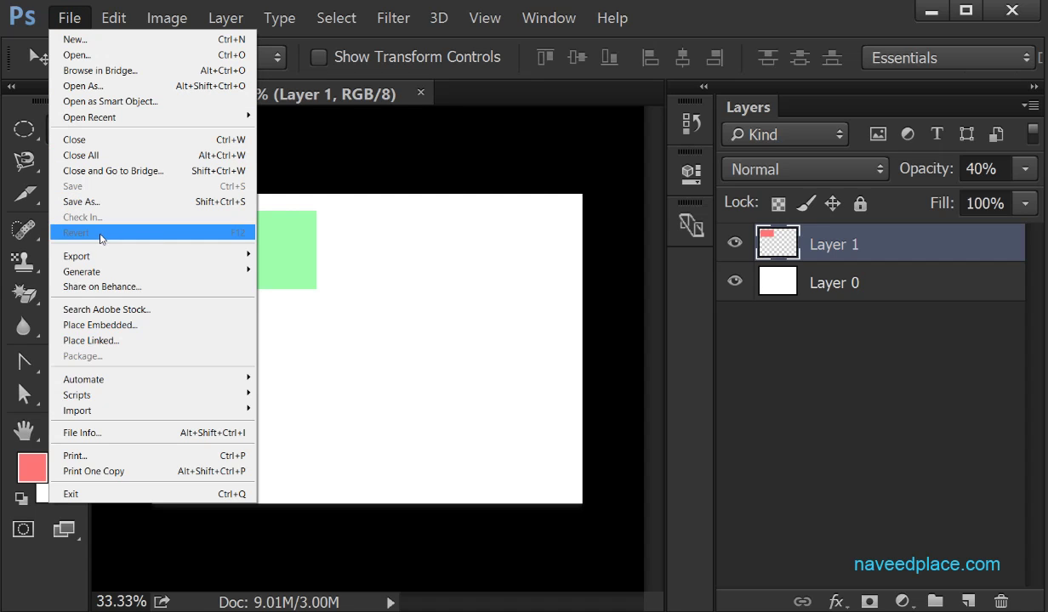
click(336, 295)
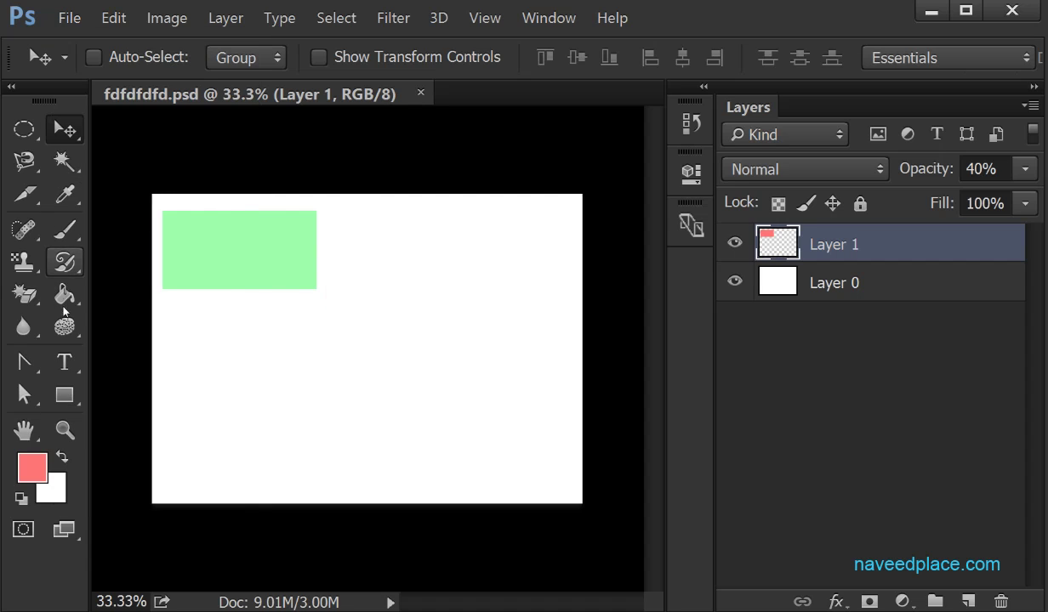
Step: Add test text 'scscxcxc' below the rectangle, move it, then delete the text layer
click(67, 363)
click(224, 358)
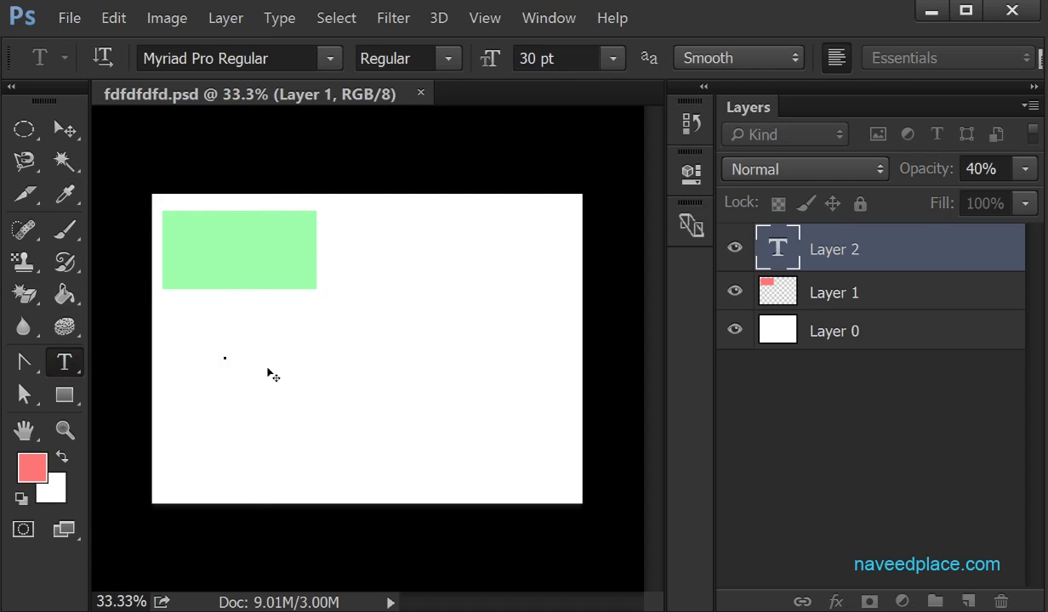
text(scscxcxc)
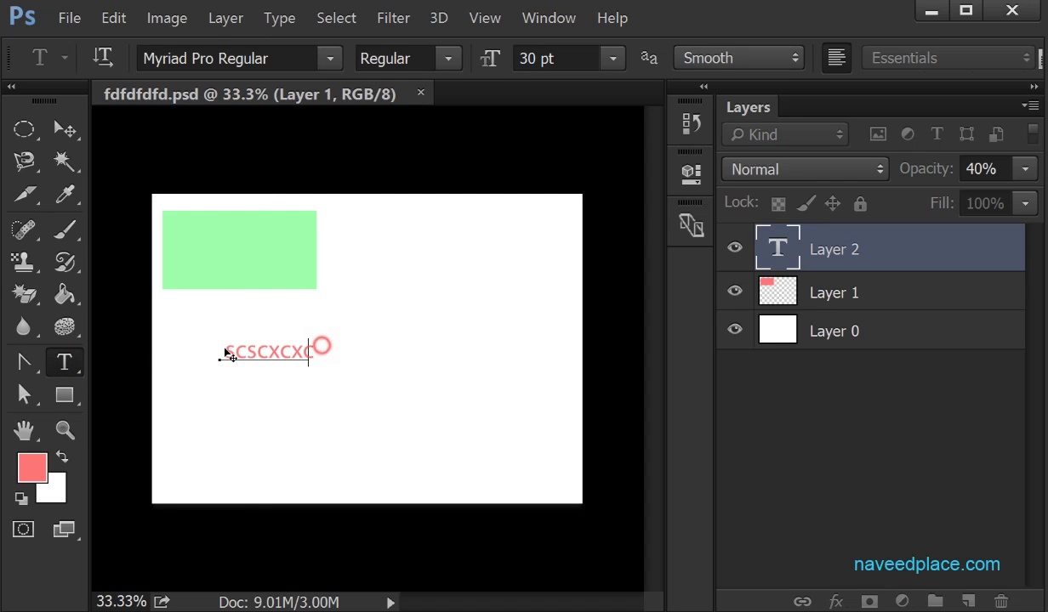
drag(323, 346, 222, 350)
drag(162, 339, 327, 344)
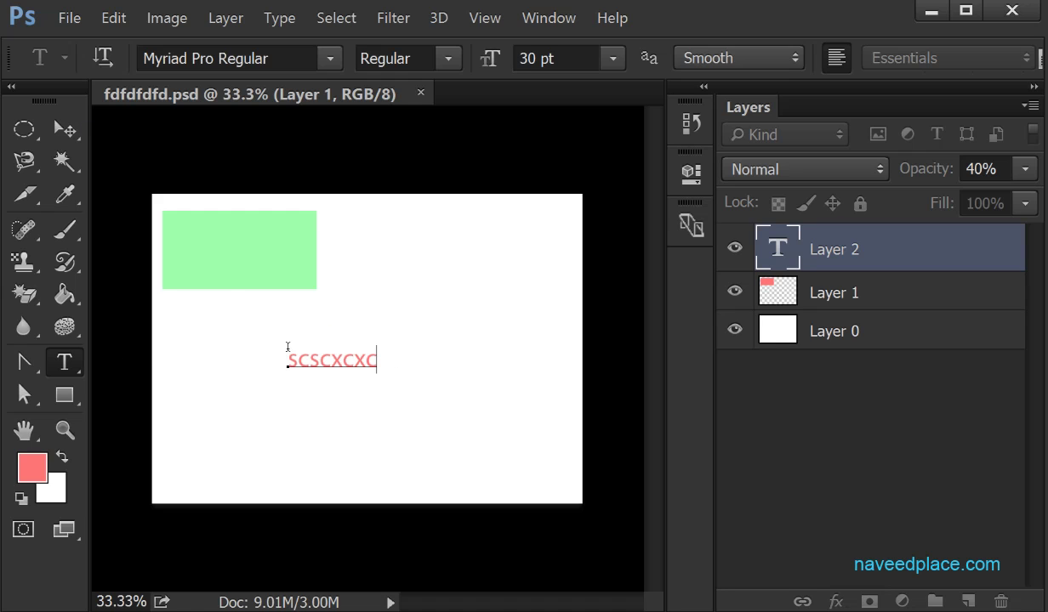
click(286, 338)
key(Escape)
key(Delete)
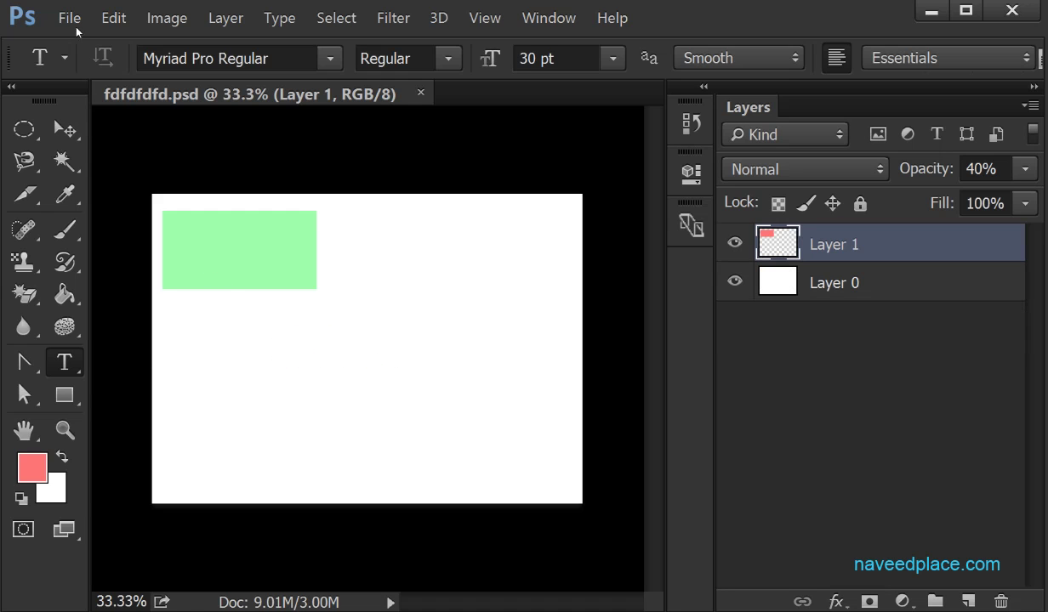
Step: Draw a second rectangle below the first, then revert the document to its saved state
click(74, 24)
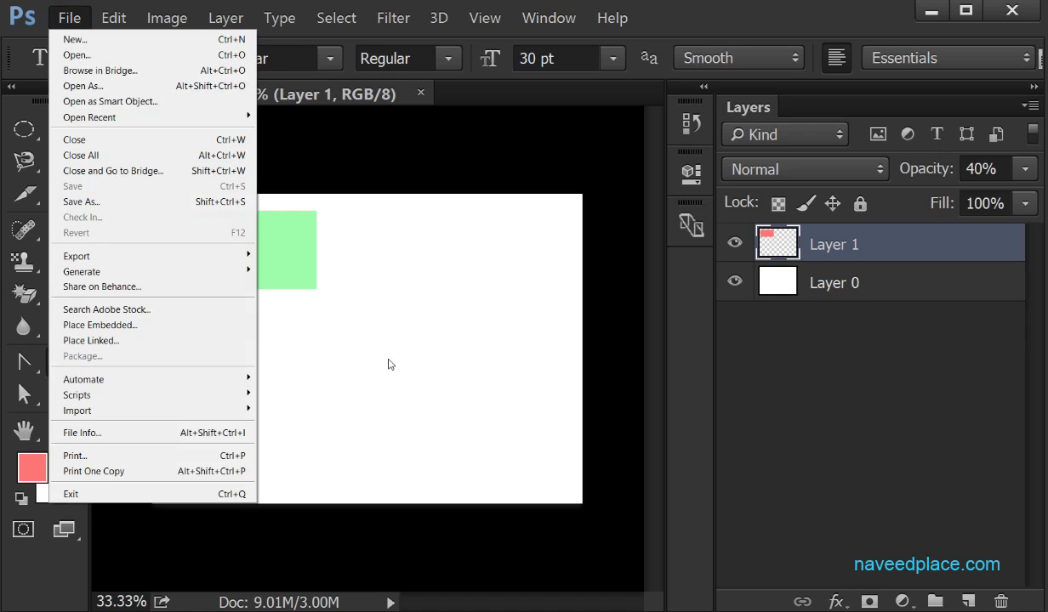
click(452, 371)
click(64, 393)
click(134, 393)
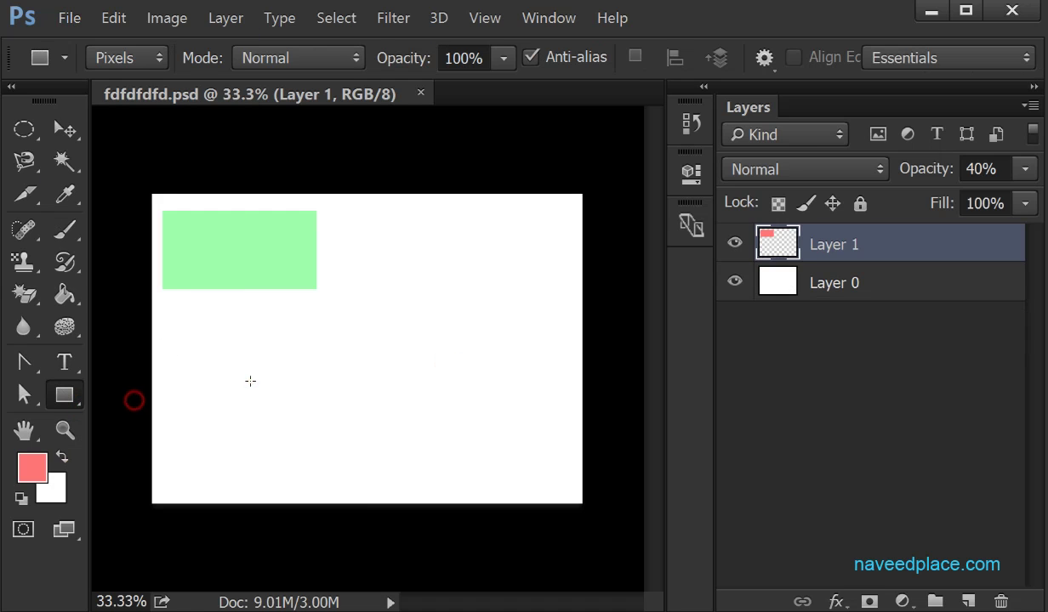
drag(252, 382, 368, 470)
click(362, 440)
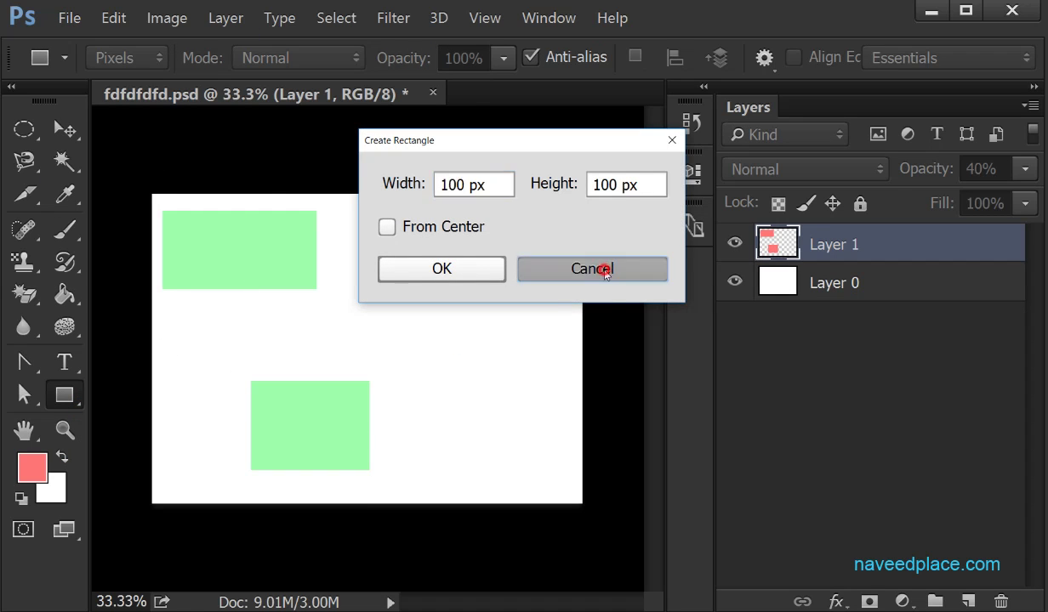
click(599, 269)
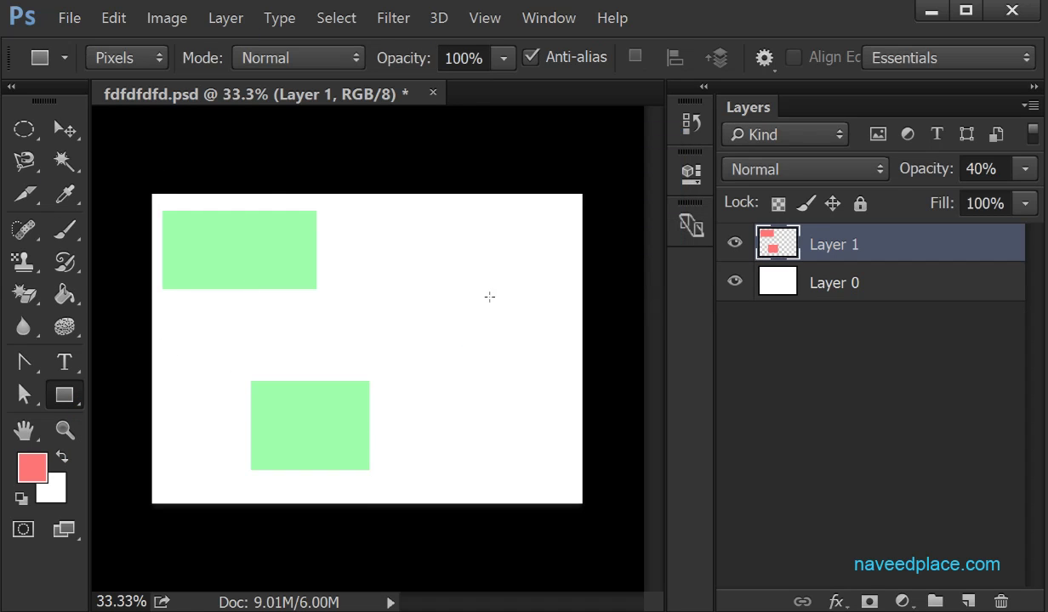
click(69, 18)
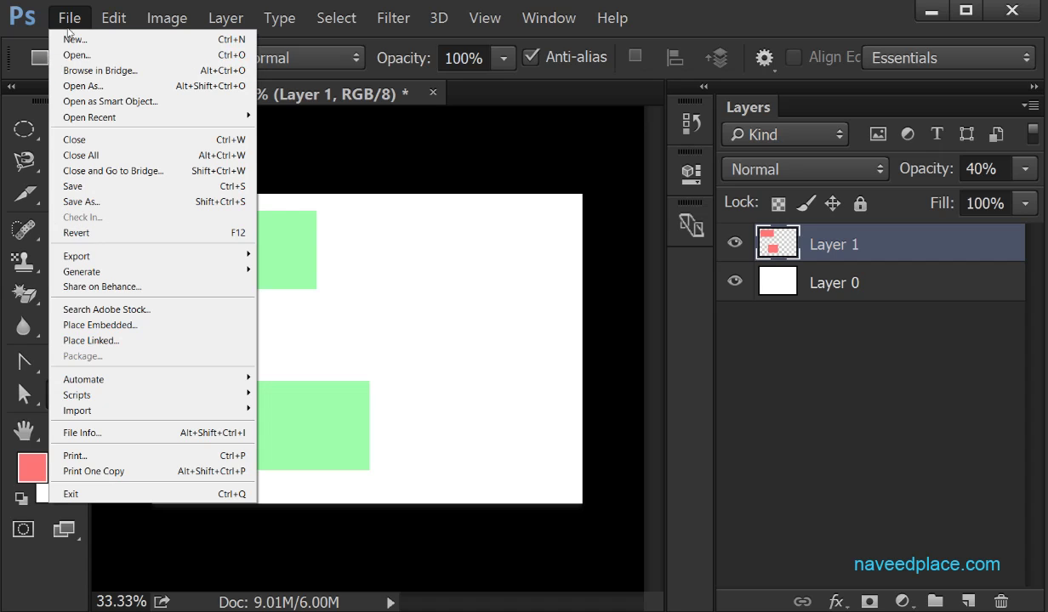
click(85, 232)
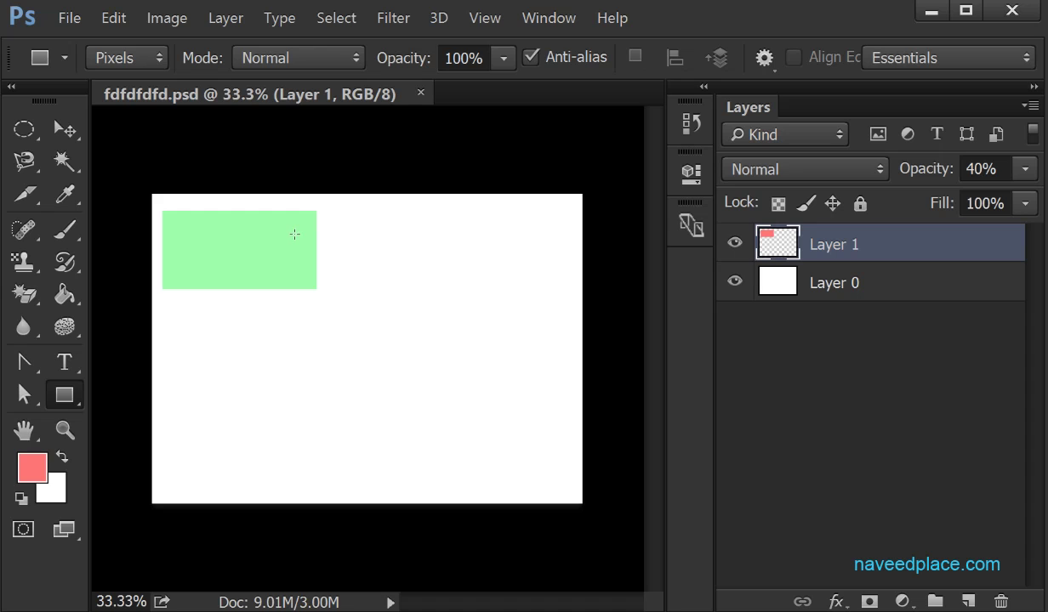
Step: Confirm in the File menu that Revert is now greyed out
click(80, 30)
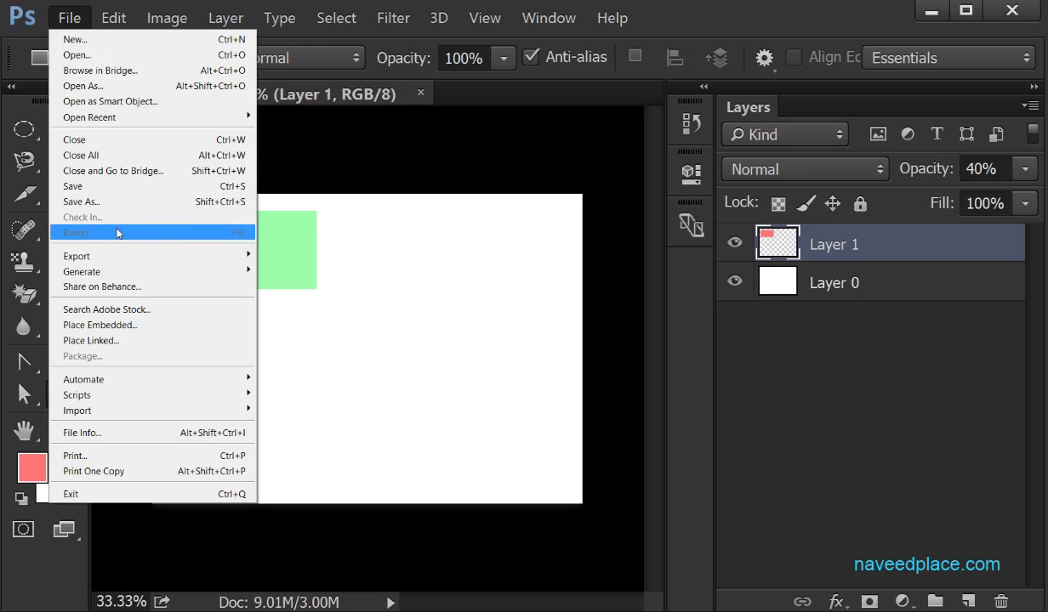
mouse_move(98, 263)
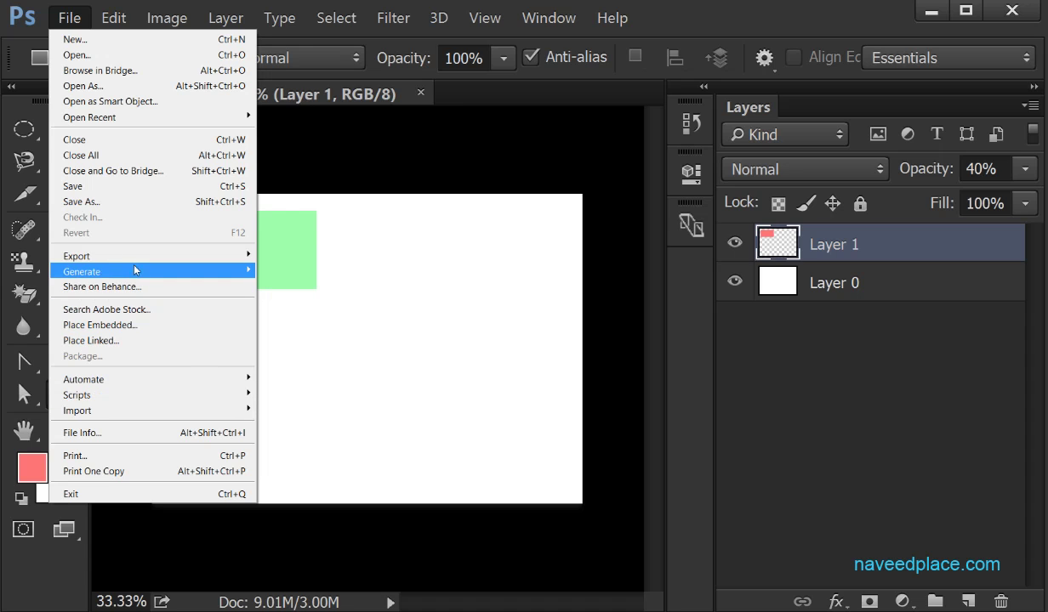
click(395, 243)
Step: Cancel the Create Rectangle prompts that appear when clicking the canvas
click(393, 237)
click(601, 268)
click(300, 391)
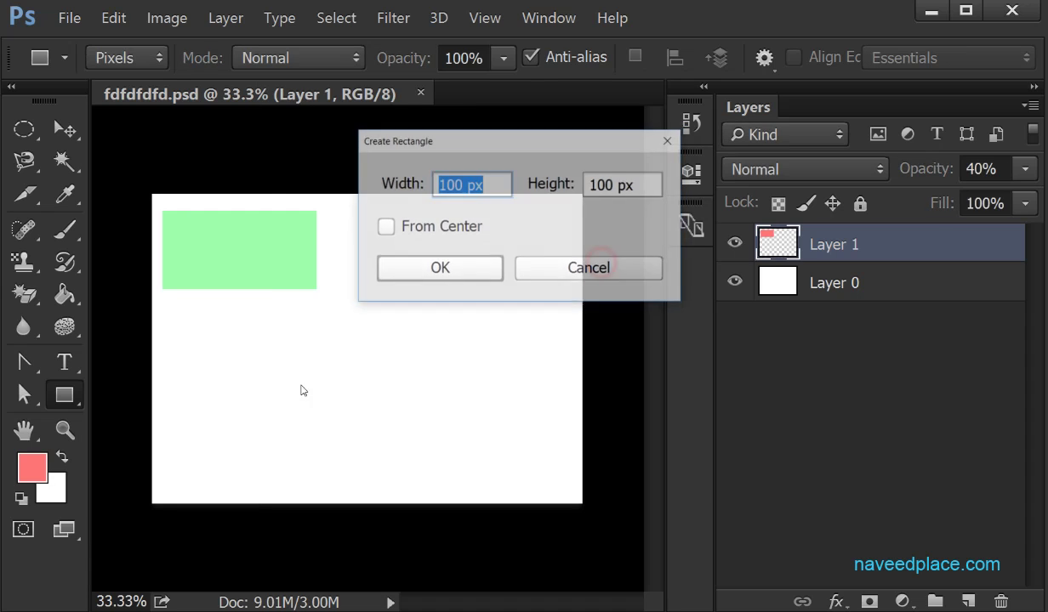
click(544, 269)
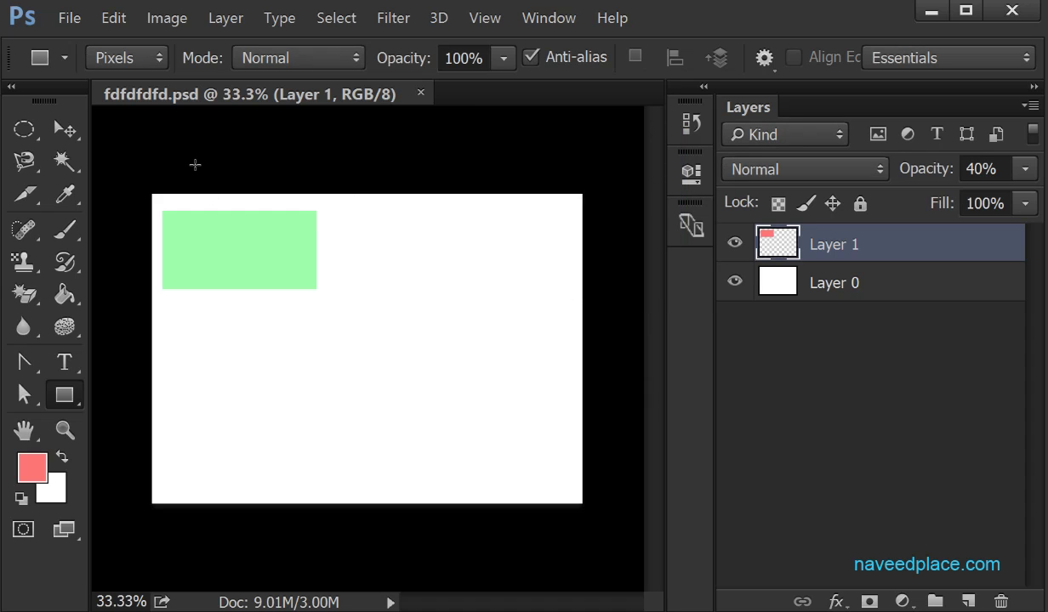
click(70, 17)
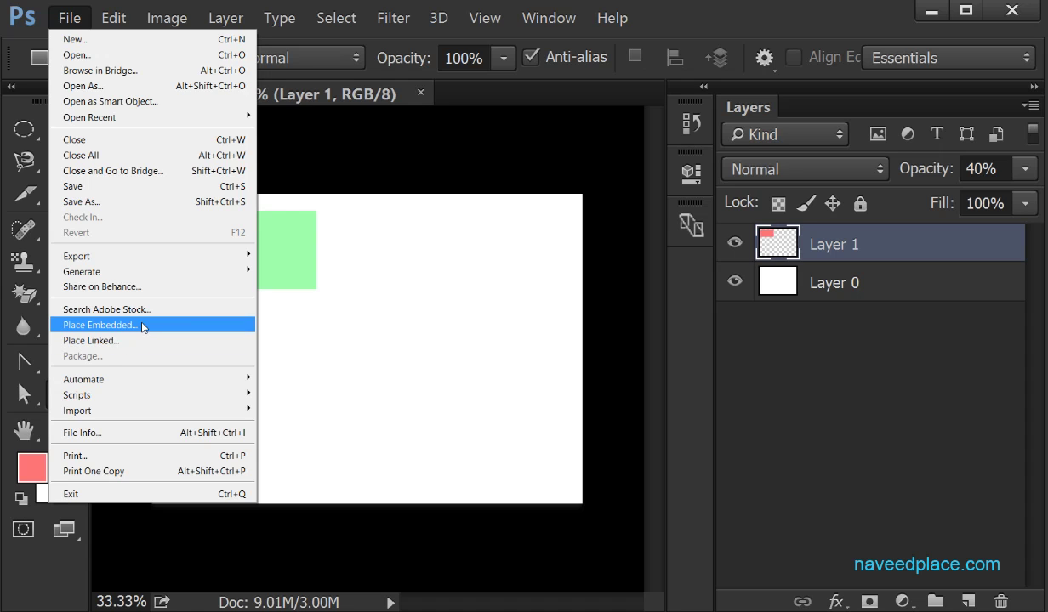
Step: Display the Automate, Scripts and Import submenus, ending on Import's options
mouse_move(111, 378)
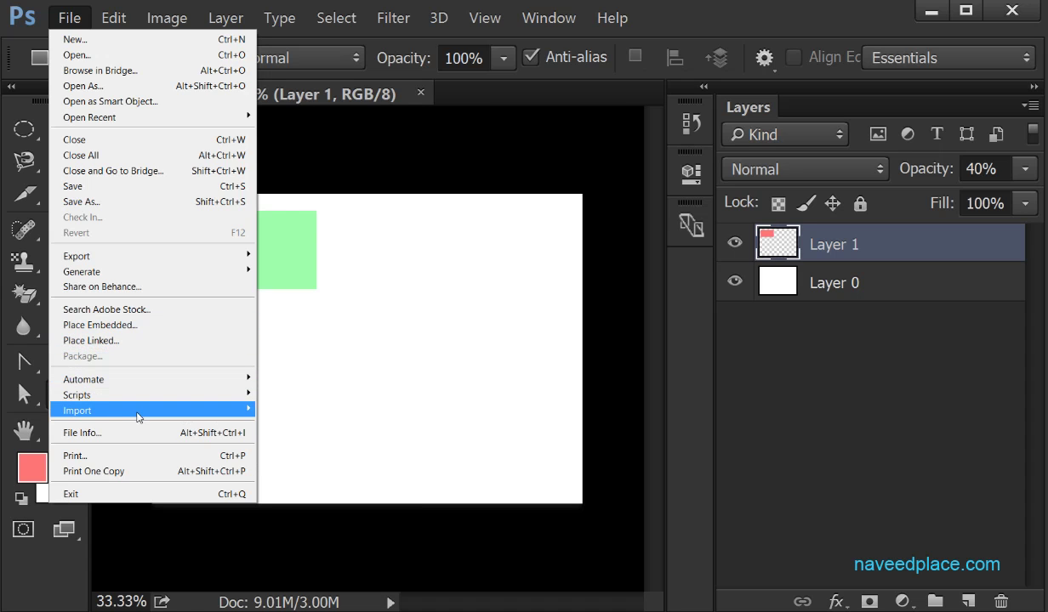
mouse_move(124, 416)
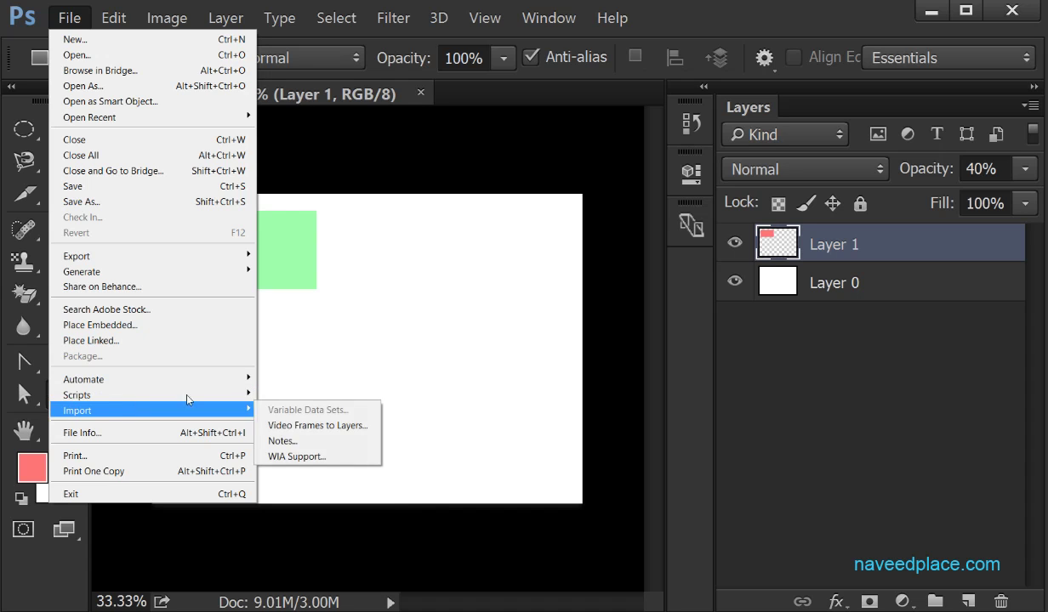
mouse_move(103, 401)
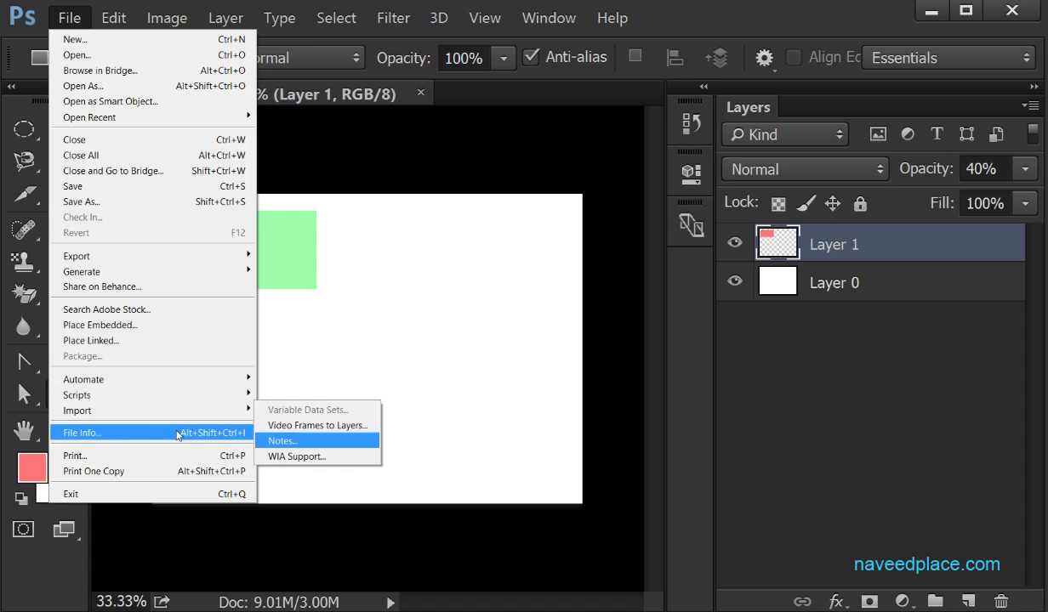
click(108, 441)
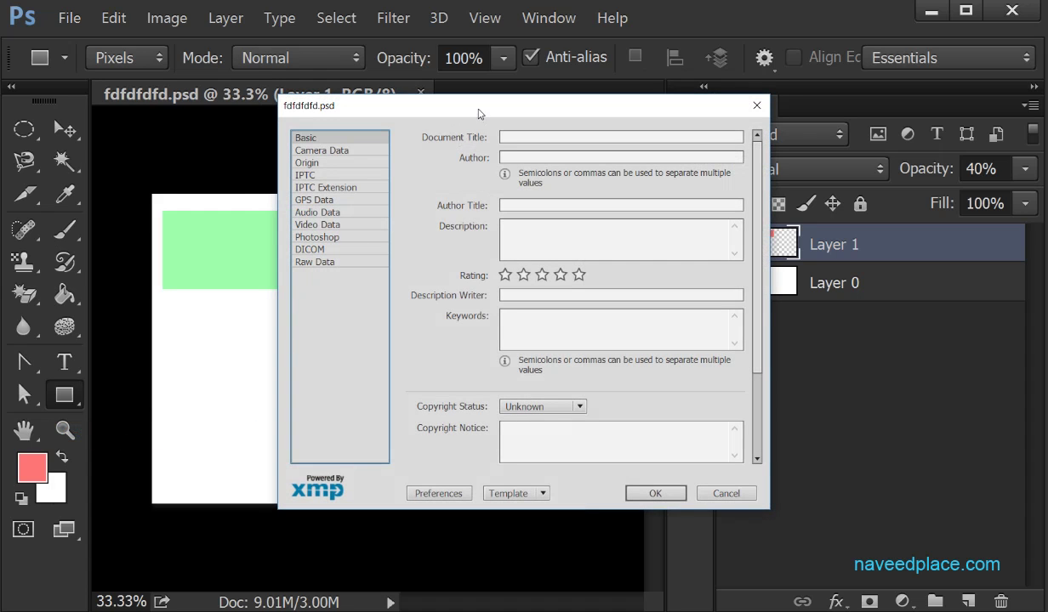
drag(478, 106, 326, 113)
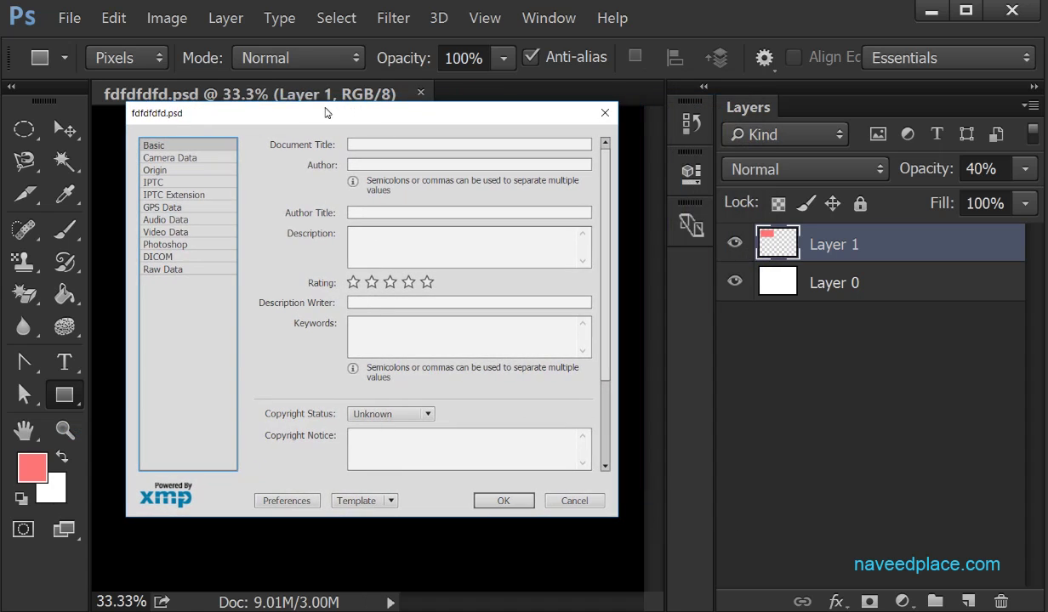
click(375, 165)
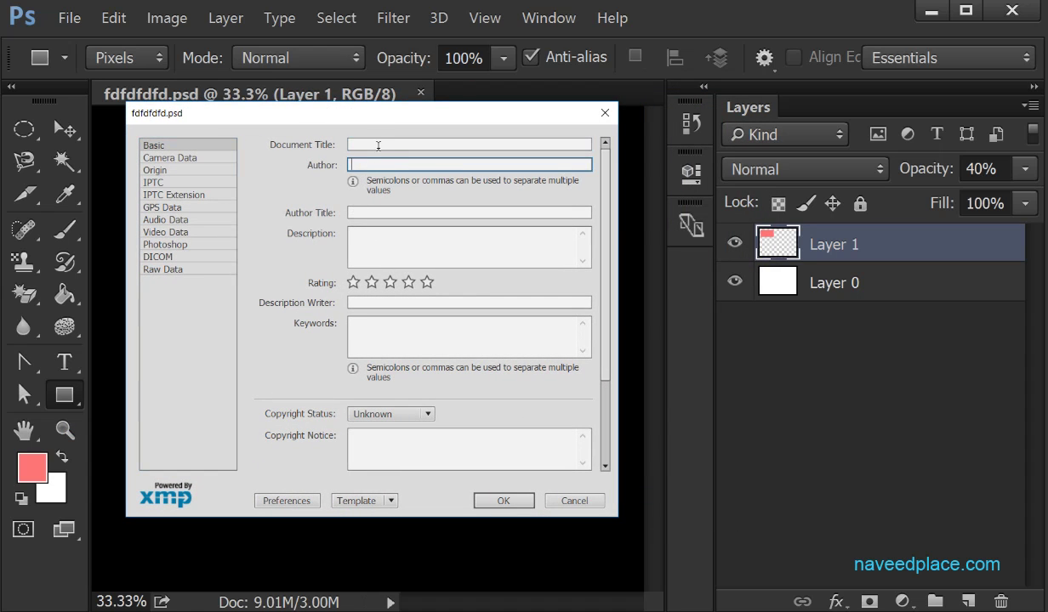
click(379, 146)
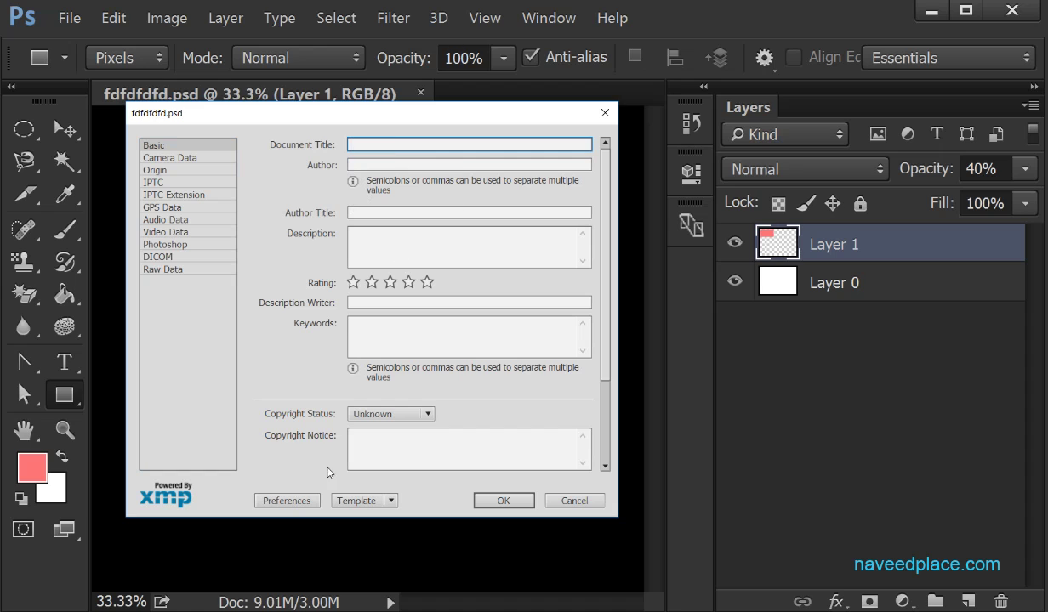
click(353, 213)
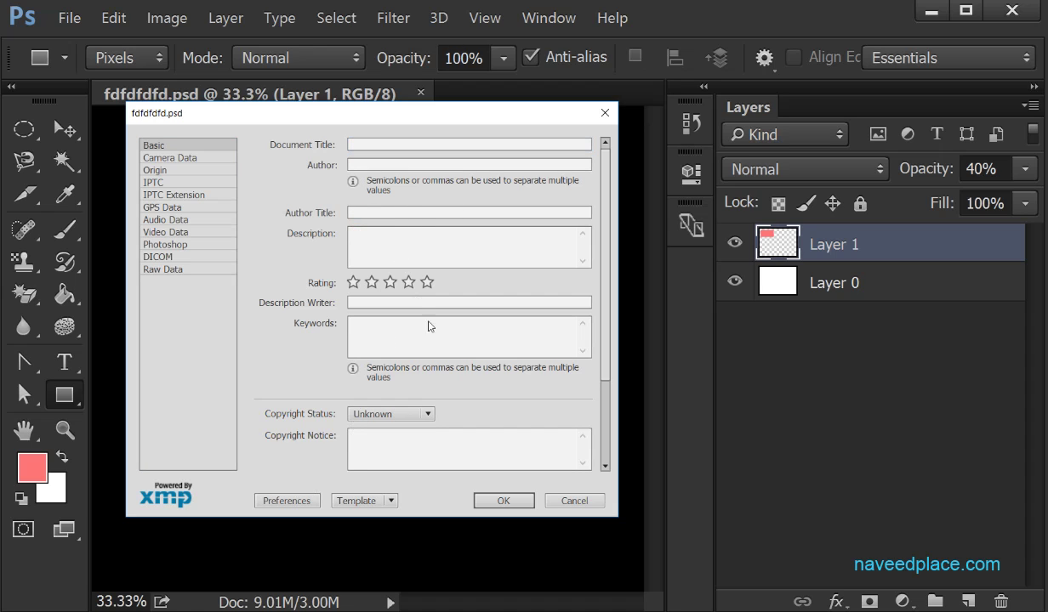
click(571, 499)
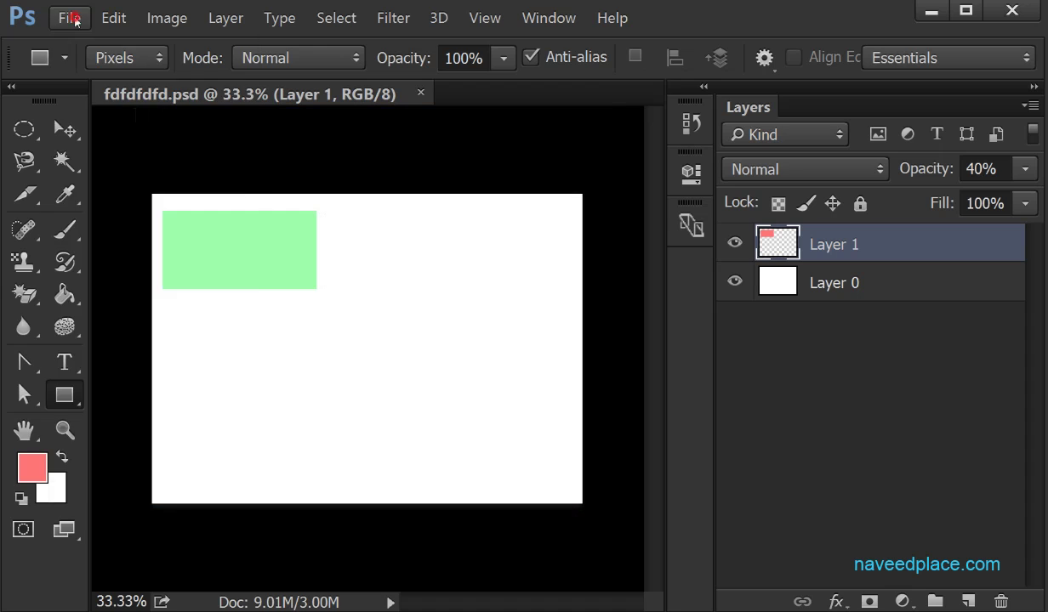
click(71, 18)
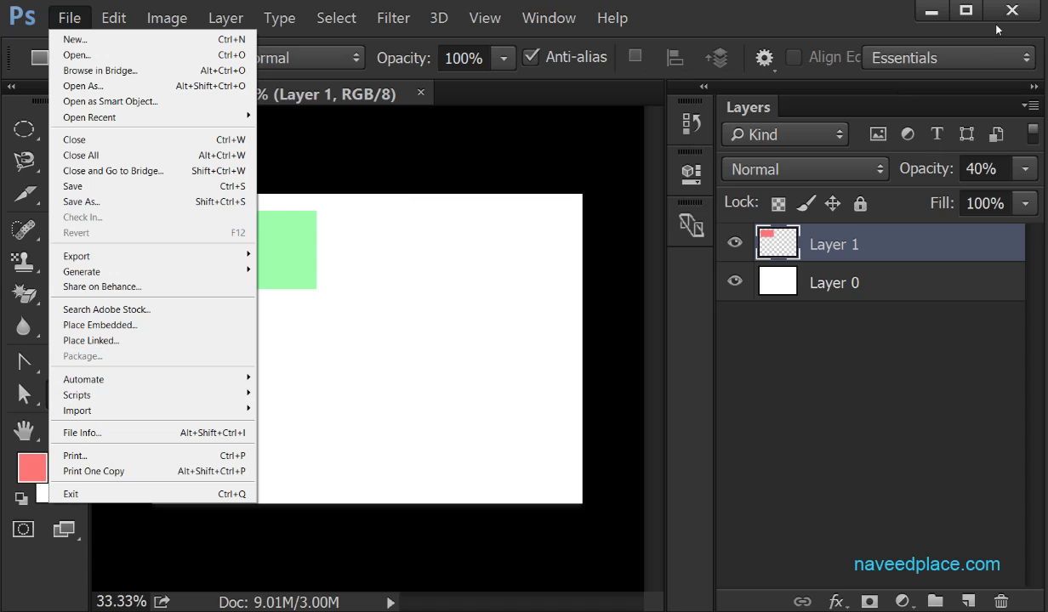
Step: Dismiss the File menu by clicking the canvas, leaving Exit unused
click(505, 137)
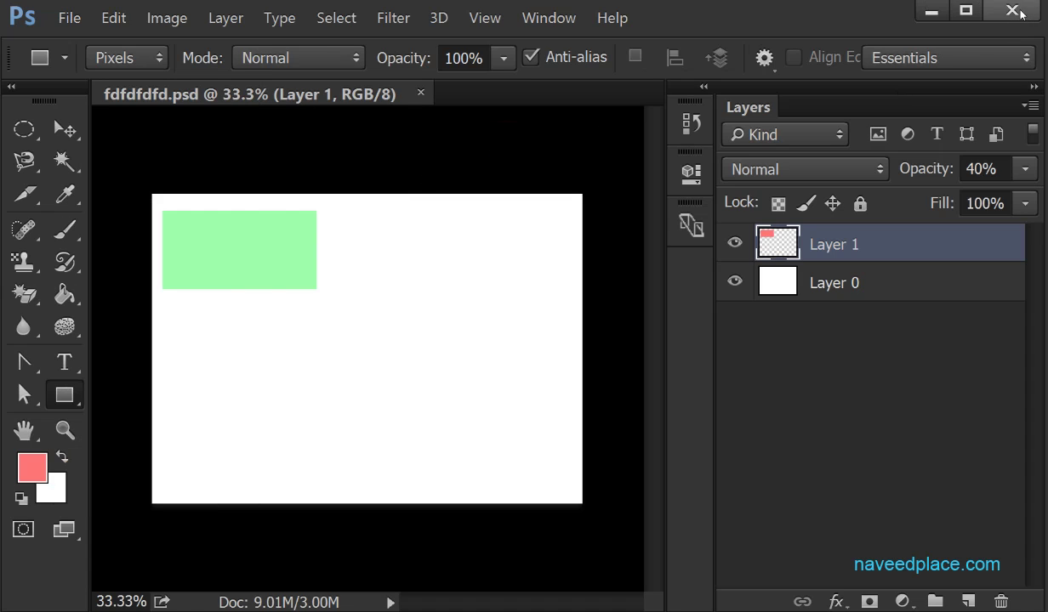